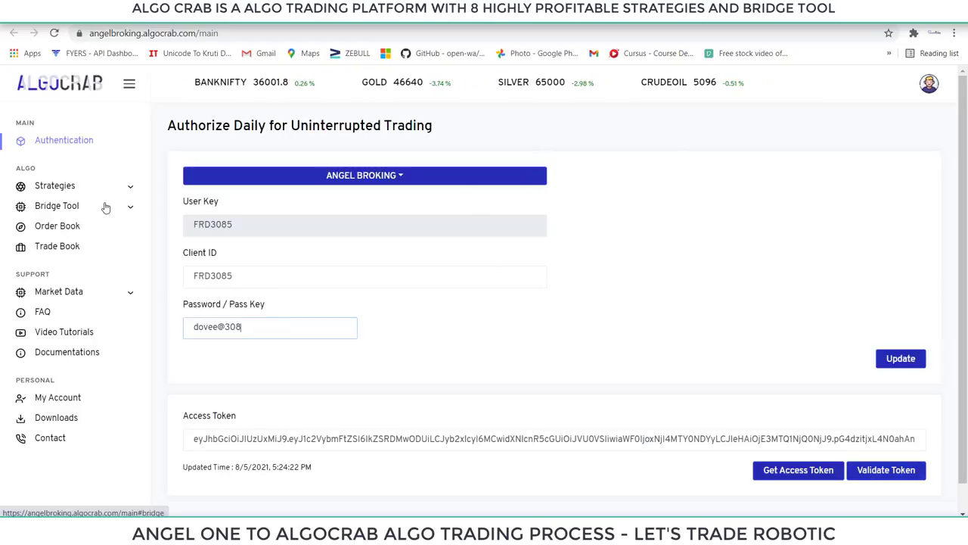
- Submit the Angel Broking account password and renew the daily access token
key("Tab")
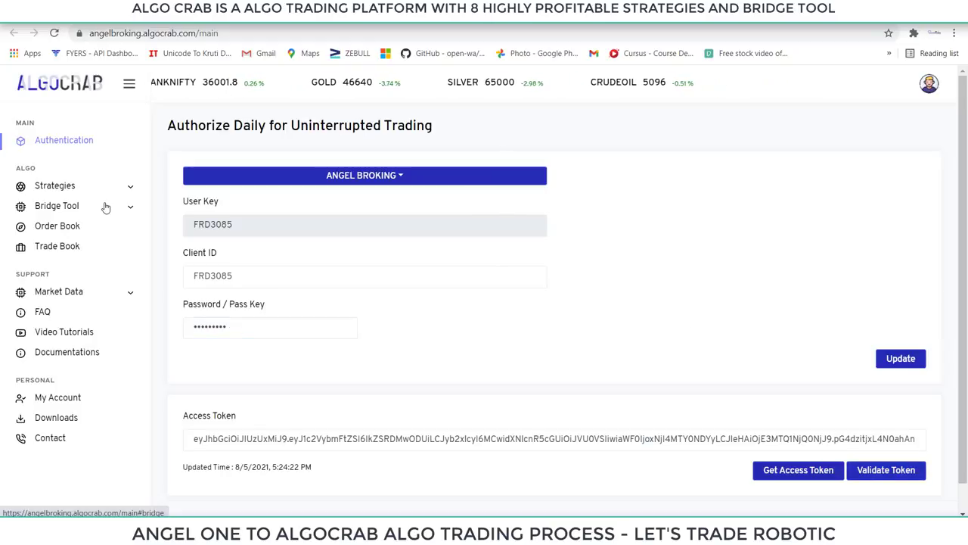
key("Return")
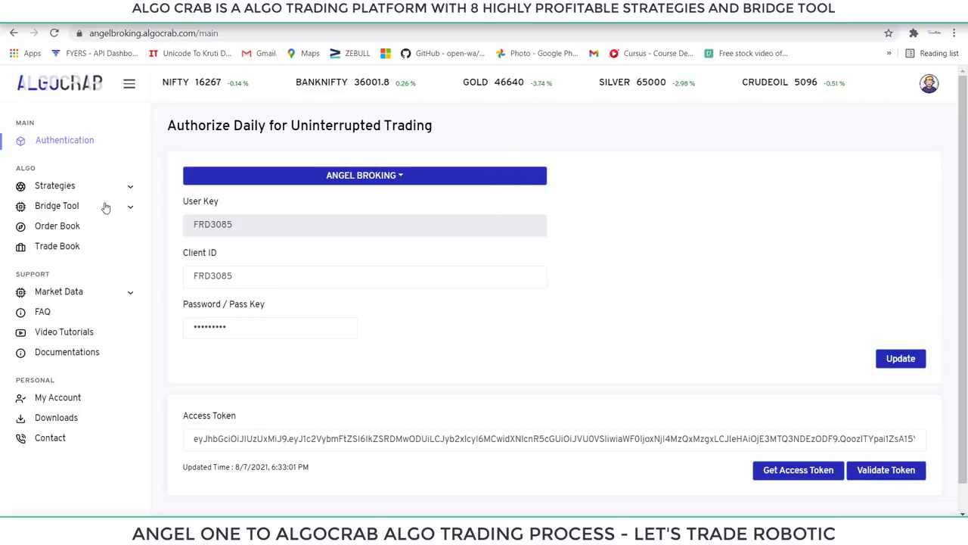
- Open the strategies dashboard and examine the available trading strategies, their monthly prices and features
left_click(106, 206)
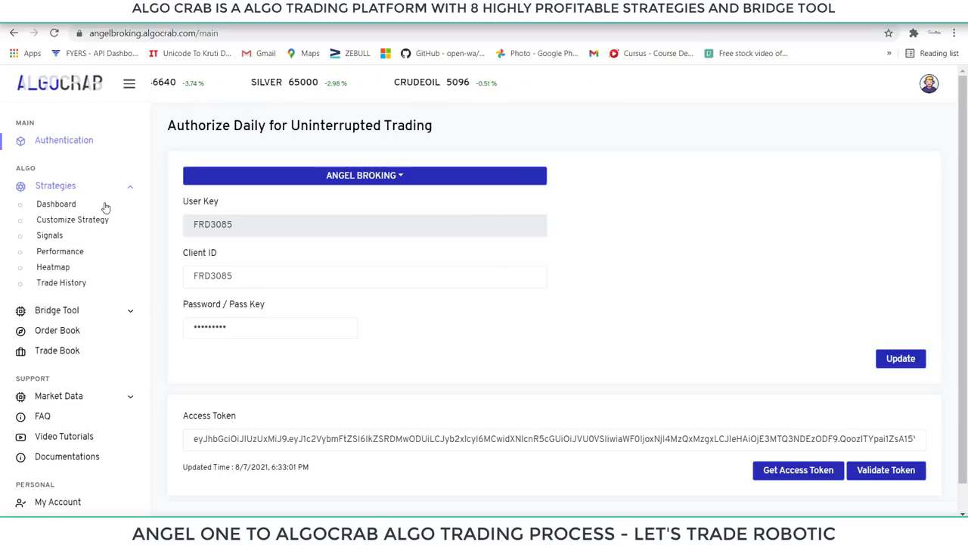
left_click(56, 204)
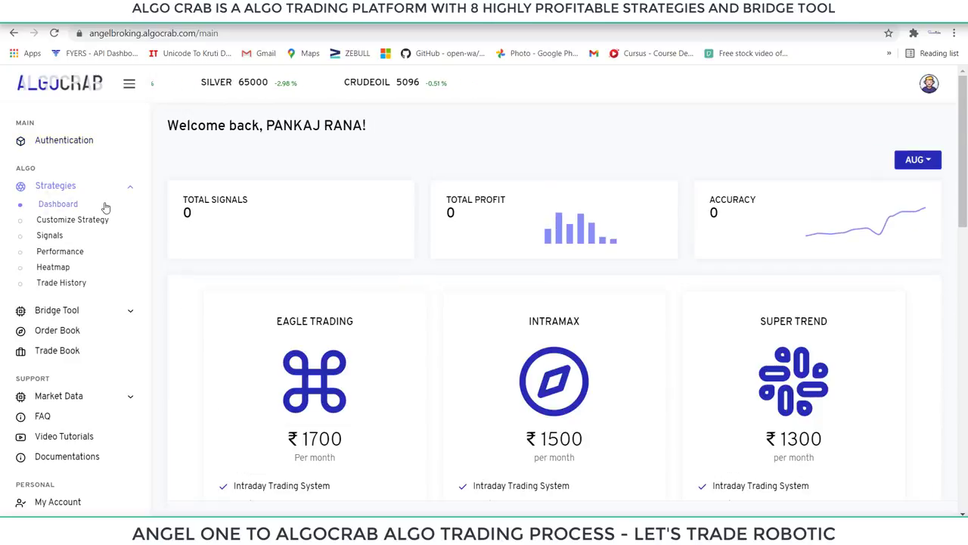
scroll(106, 207, "down", 3)
scroll(106, 207, "down", 7)
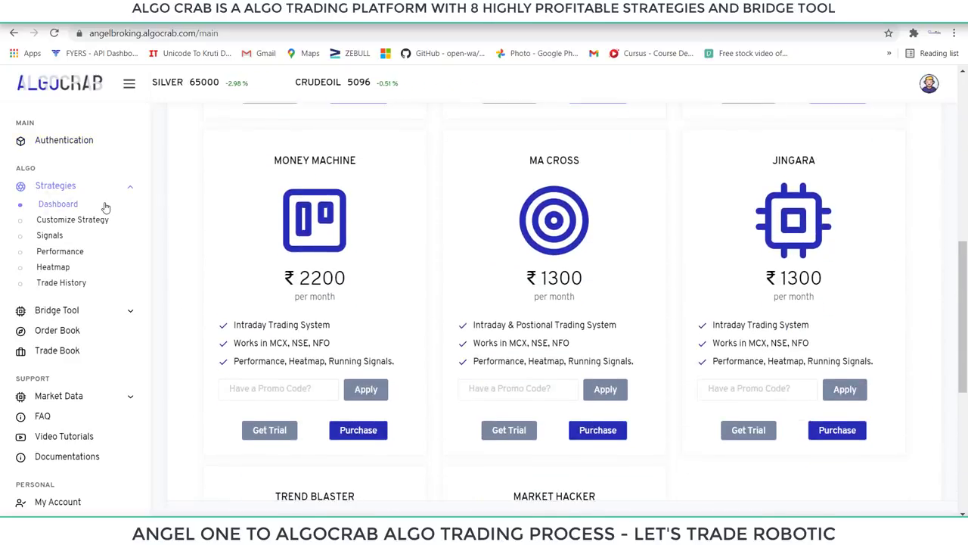
scroll(106, 207, "down", 1)
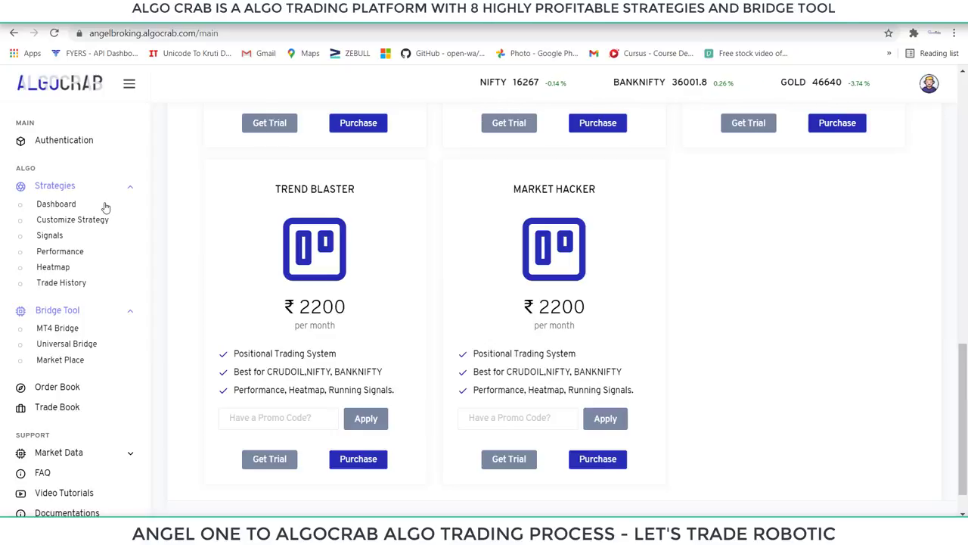
left_click(106, 208)
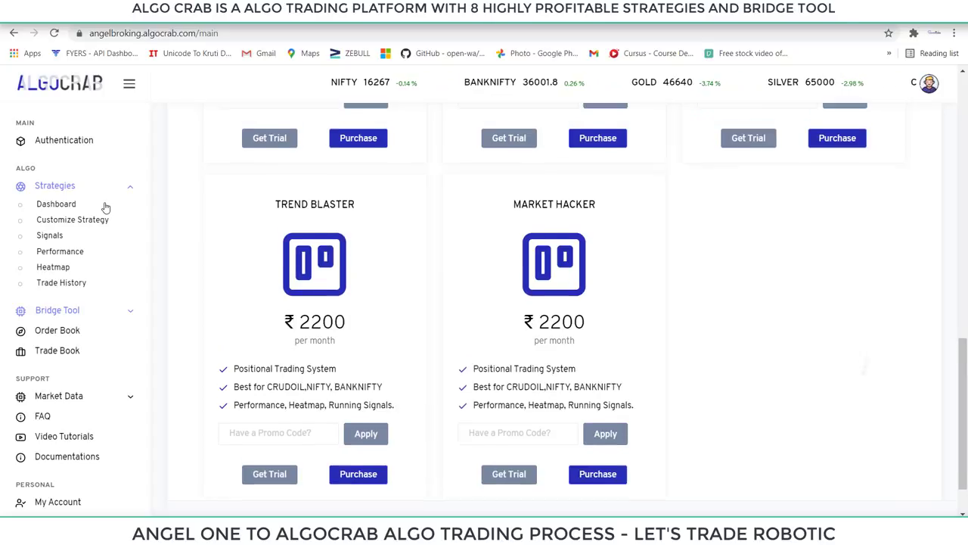
scroll(106, 207, "up", 3)
scroll(106, 207, "up", 6)
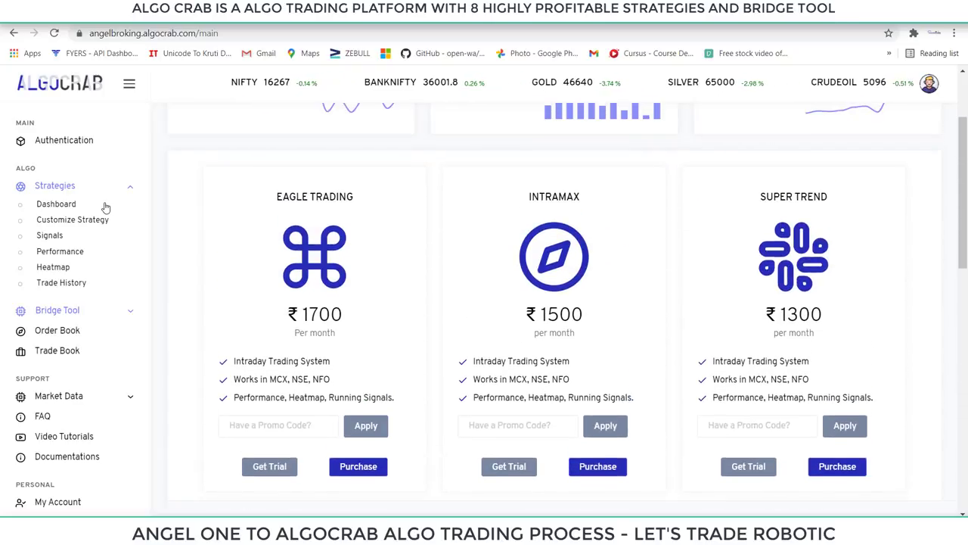
scroll(106, 207, "down", 3)
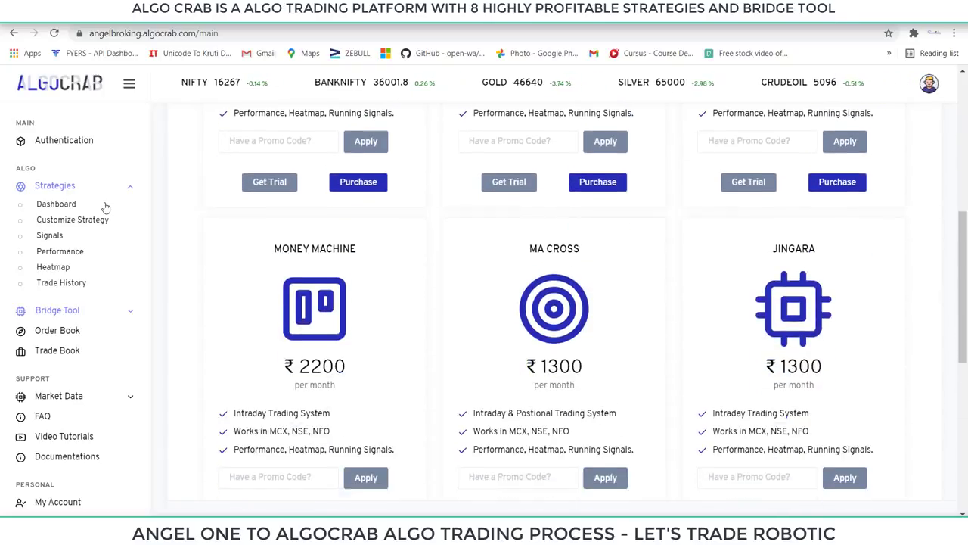
scroll(106, 207, "up", 2)
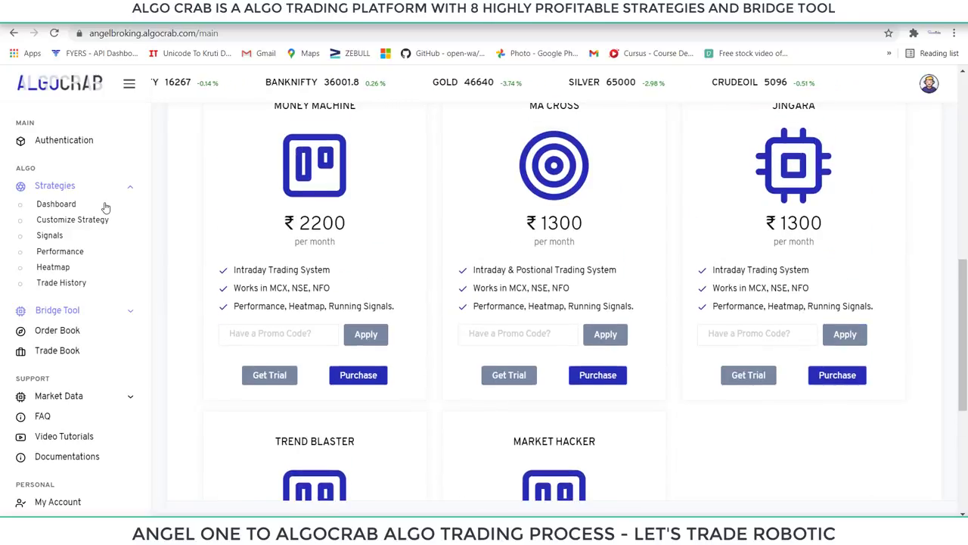
scroll(105, 207, "down", 4)
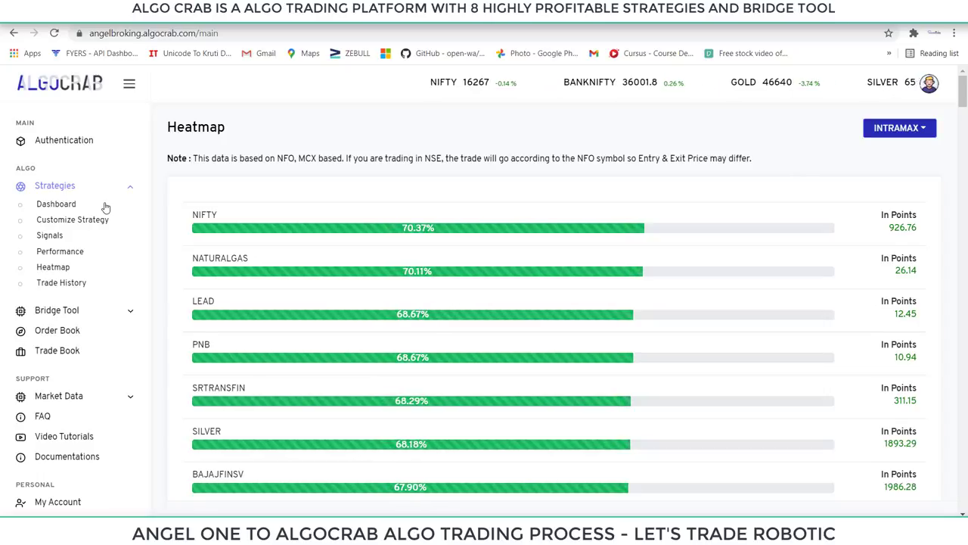
- Examine the Intramax heatmap for each symbol's accuracy percentage and points
scroll(106, 208, "down", 1)
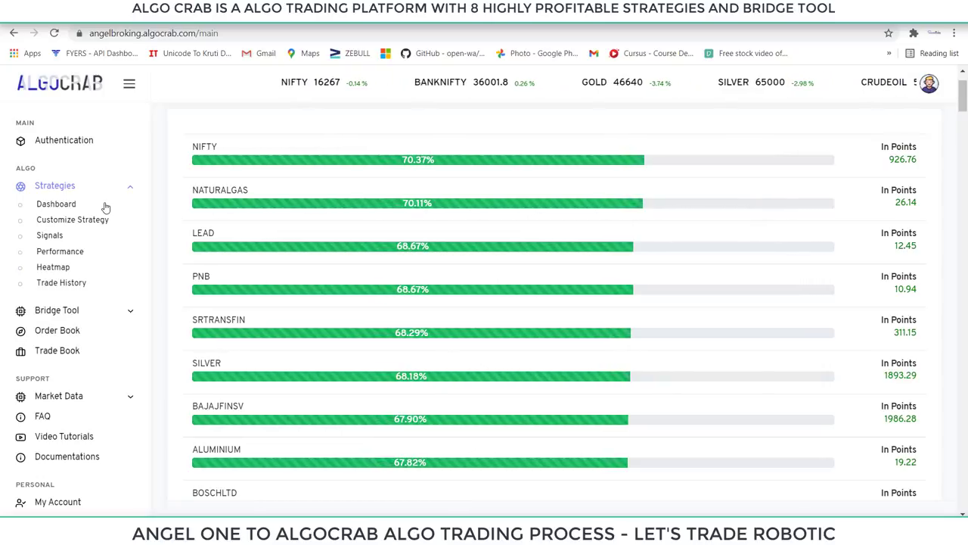
scroll(106, 208, "down", 2)
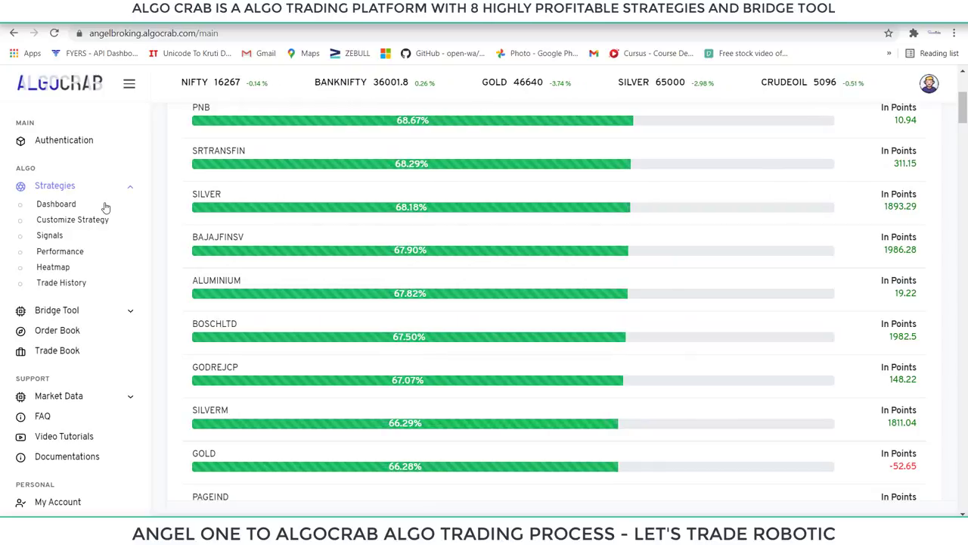
scroll(106, 207, "down", 3)
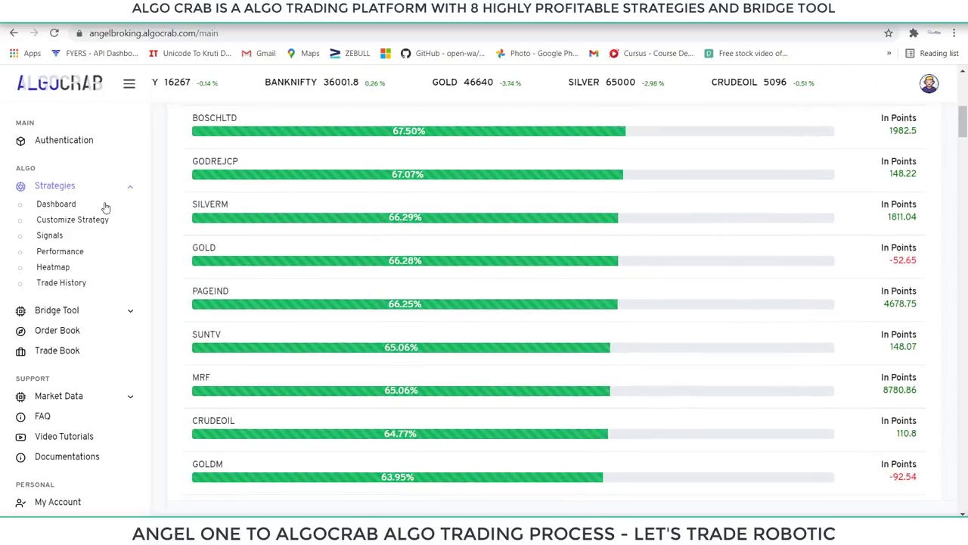
scroll(106, 207, "down", 1)
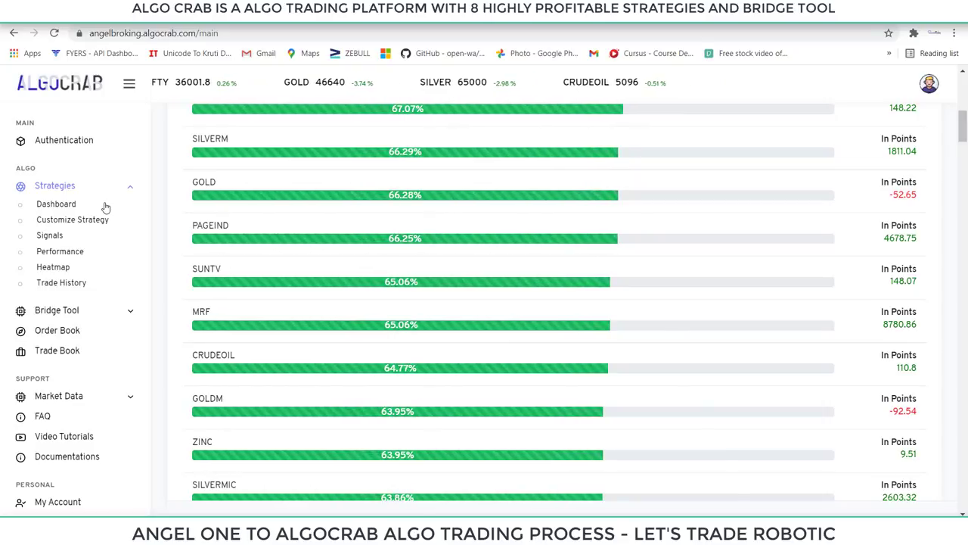
- Open the SUNTV details from the Intramax heatmap and review its totals and past trades
left_click(106, 207)
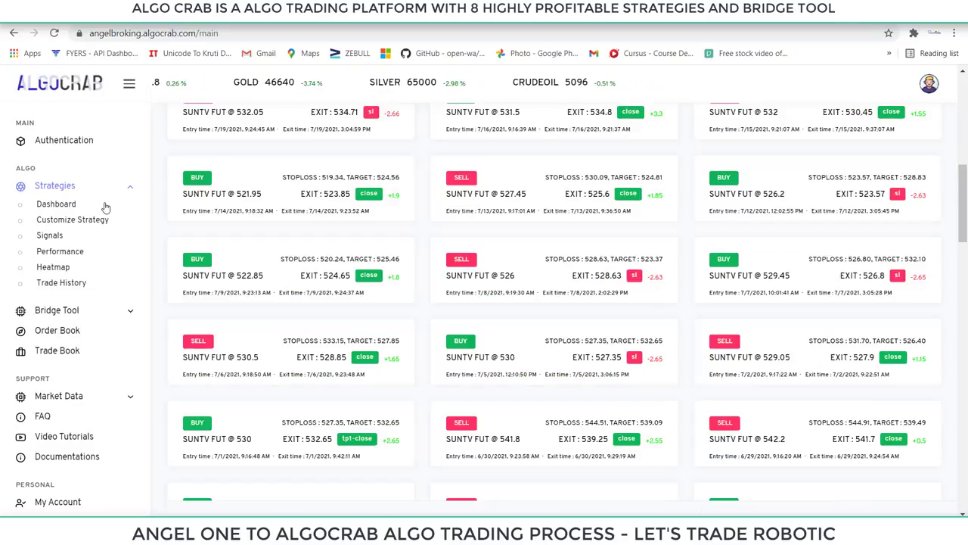
scroll(106, 207, "up", 6)
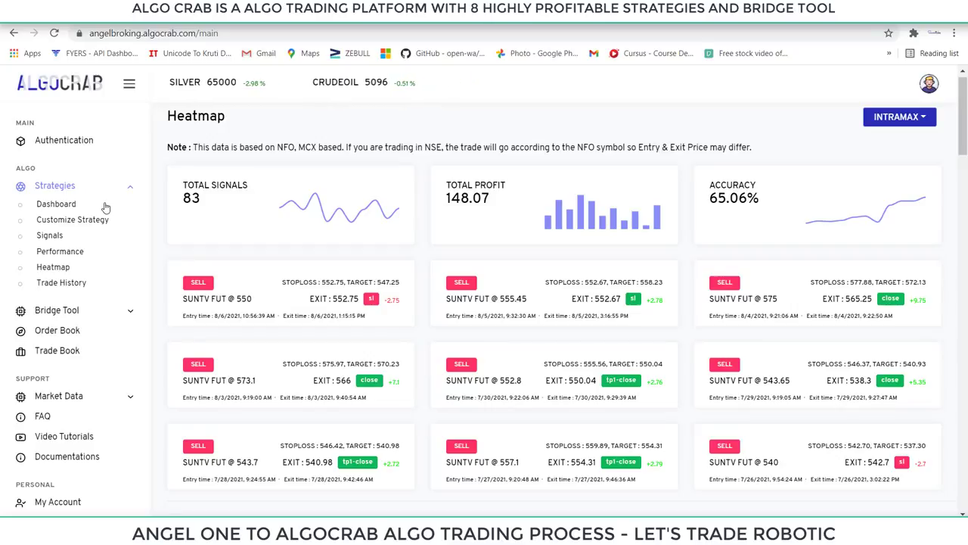
scroll(106, 207, "down", 2)
scroll(106, 207, "down", 3)
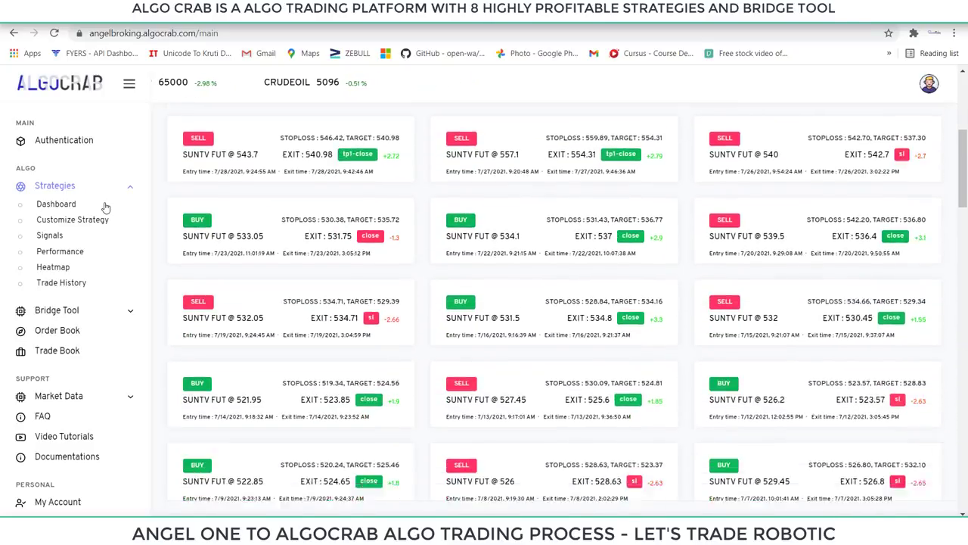
scroll(105, 207, "up", 5)
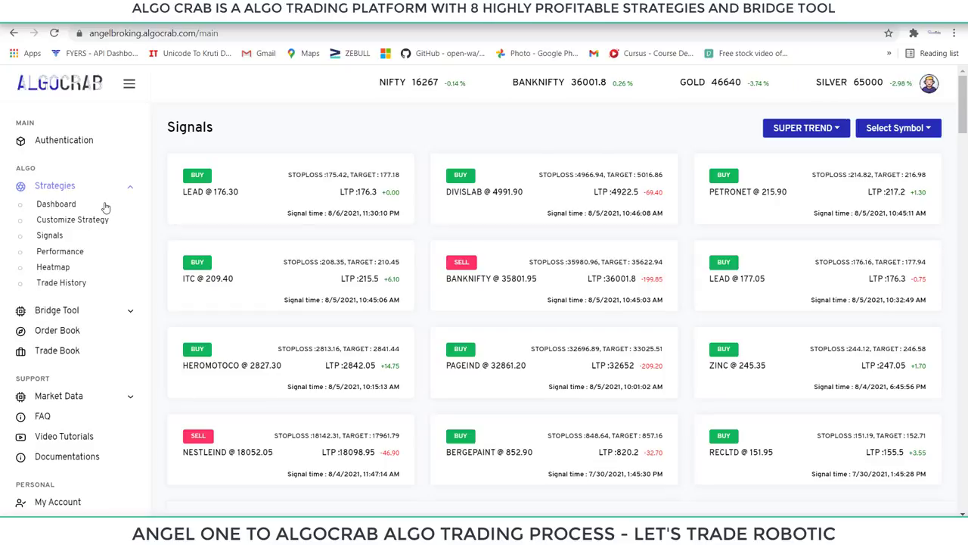
- Review the Super Trend signals and return to the strategies dashboard
scroll(106, 208, "down", 3)
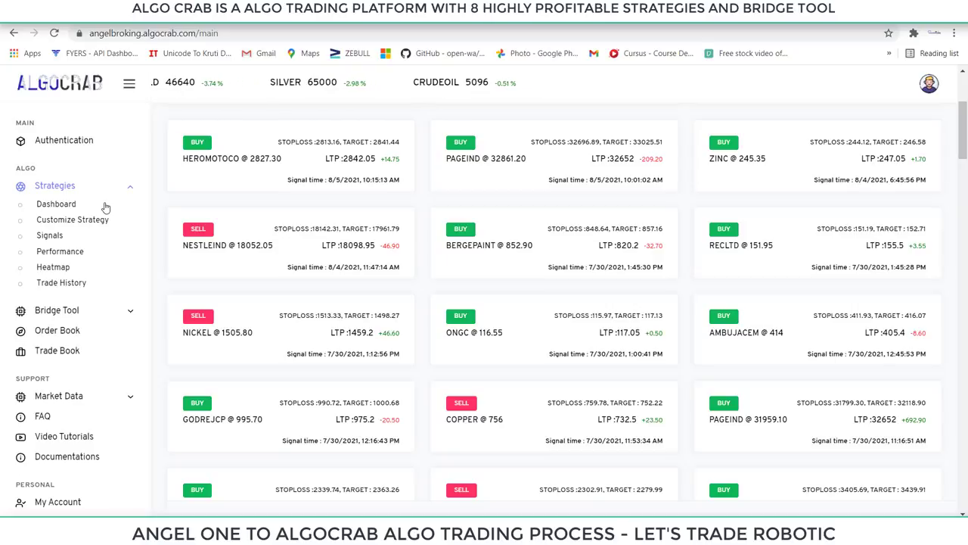
left_click(106, 207)
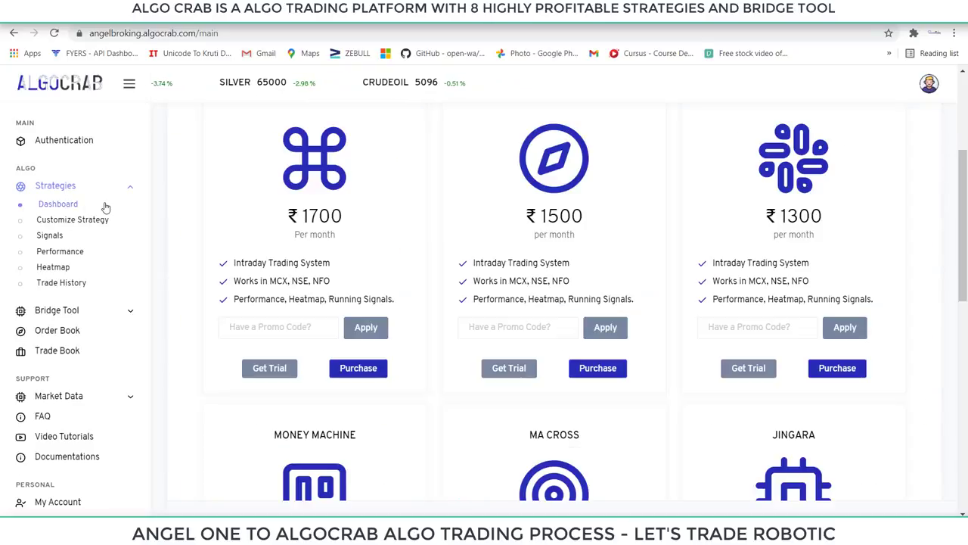
- Create a new Eagle Trading symbol in strategy customization, searching for "bharti" and choosing BHARTIARTL26AUG21FUT
left_click(106, 215)
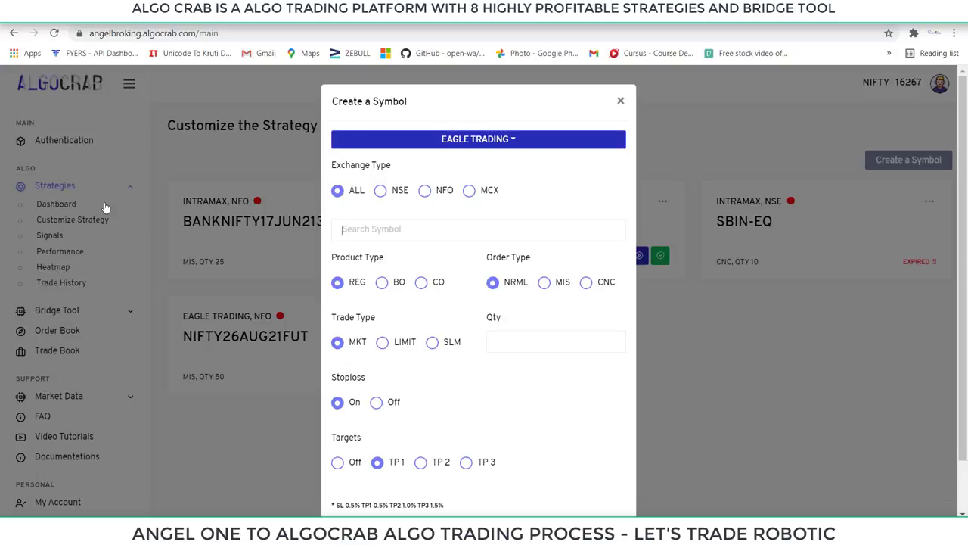
type("bhart")
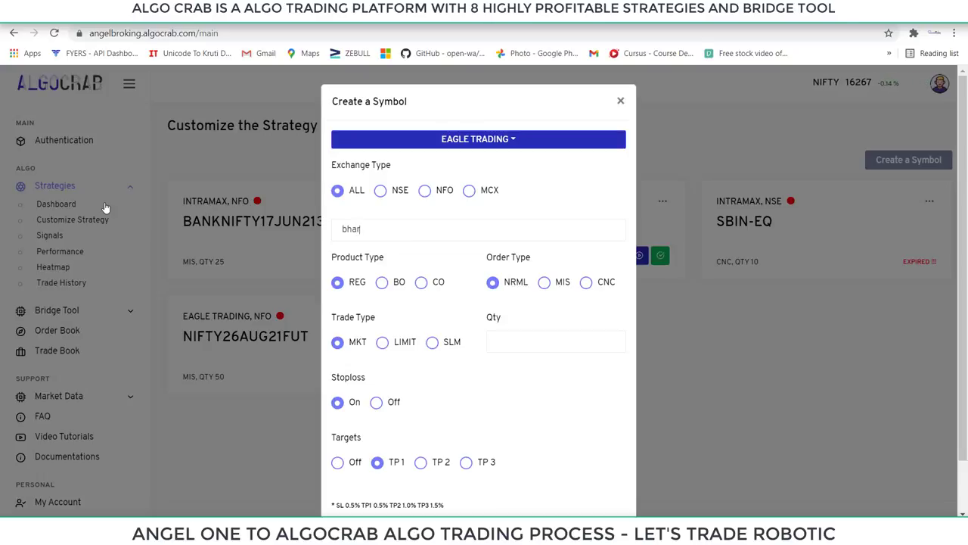
type("i")
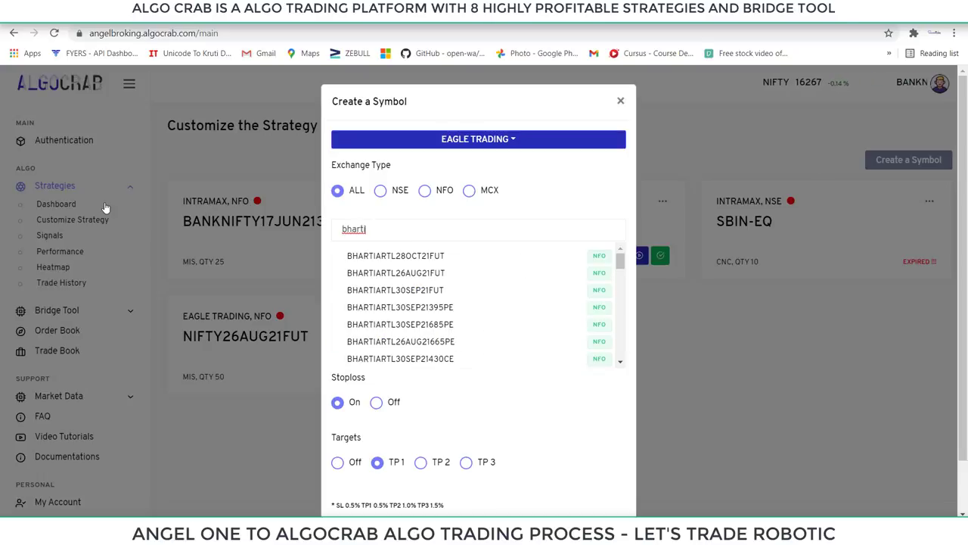
left_click(415, 276)
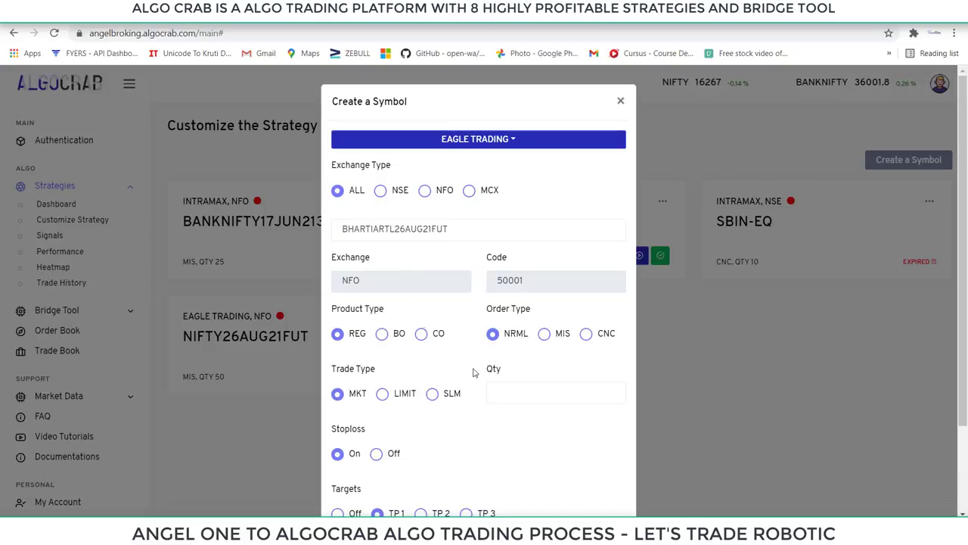
- Set the new symbol's order type to MIS and its quantity to 1851
left_click(543, 336)
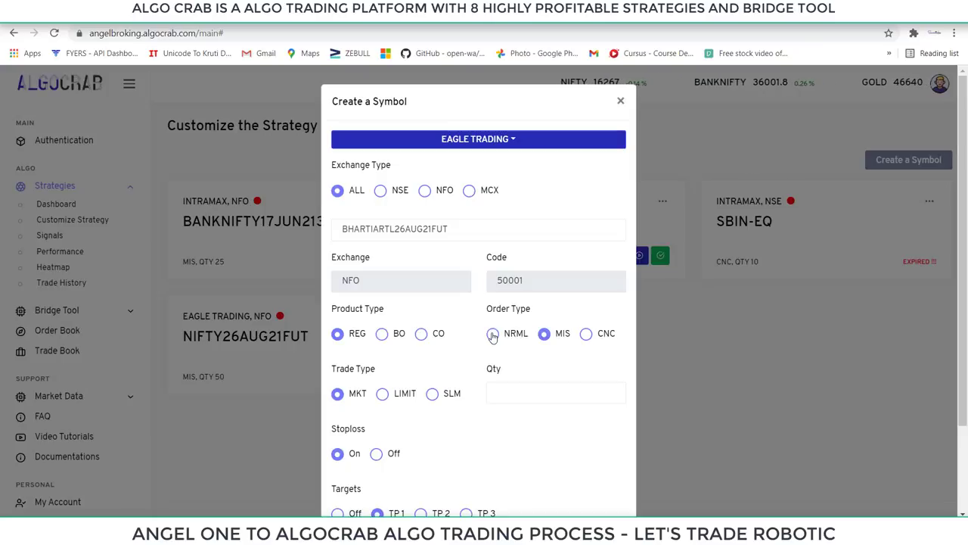
left_click(504, 392)
type("1851")
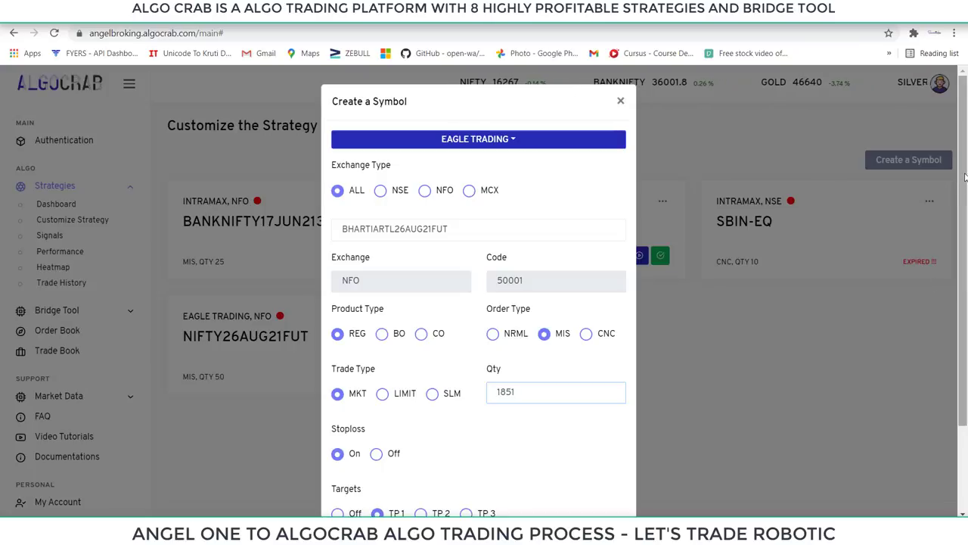
left_click_drag(964, 176, 964, 264)
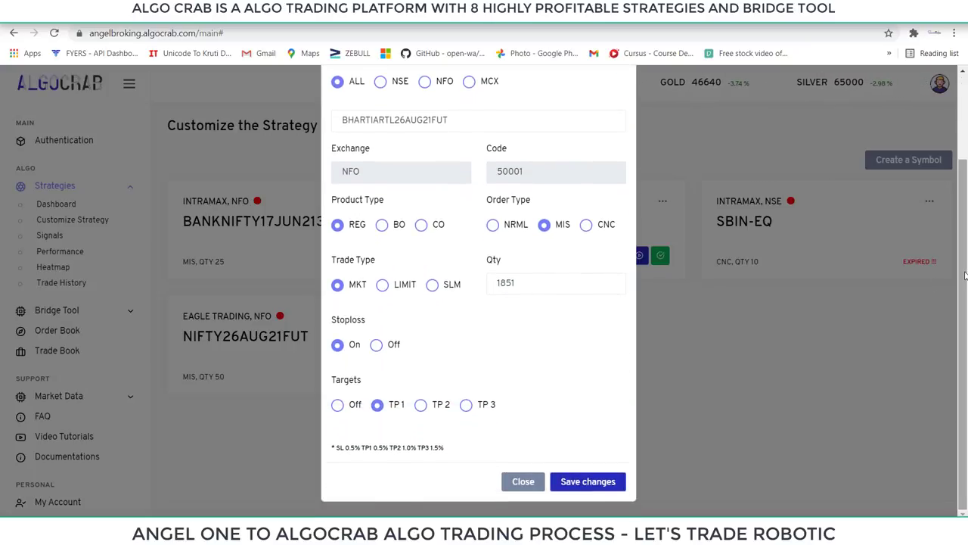
- Check the entered quantity and the note on stop-loss and target percentages in the symbol form
left_click_drag(516, 281, 488, 285)
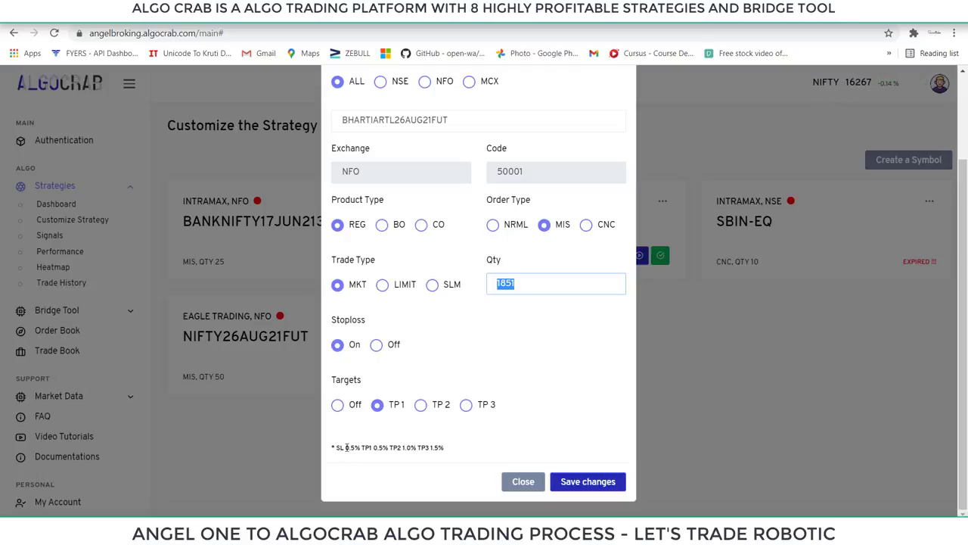
left_click_drag(337, 446, 378, 452)
left_click(392, 447)
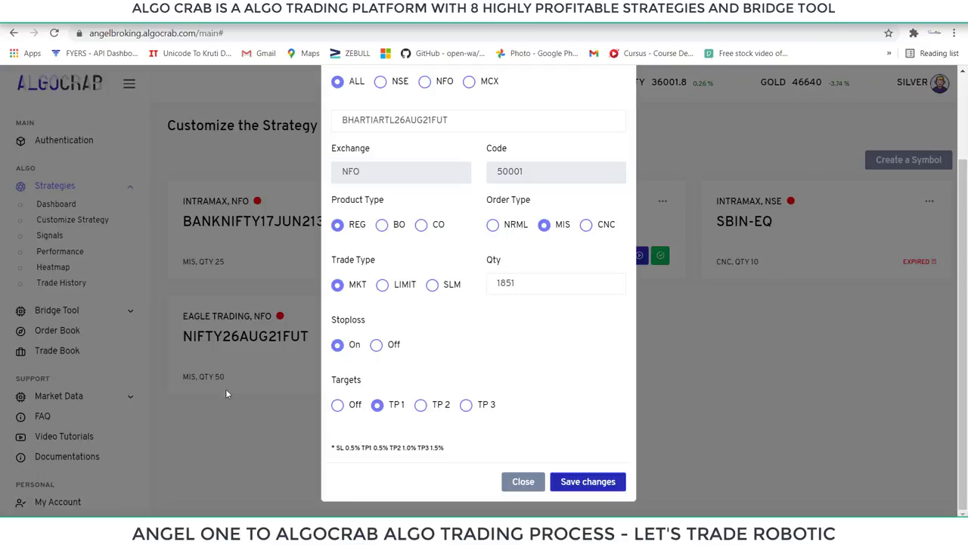
- Try the BO and CO product types to see their extra fields, and restore REG
left_click(382, 225)
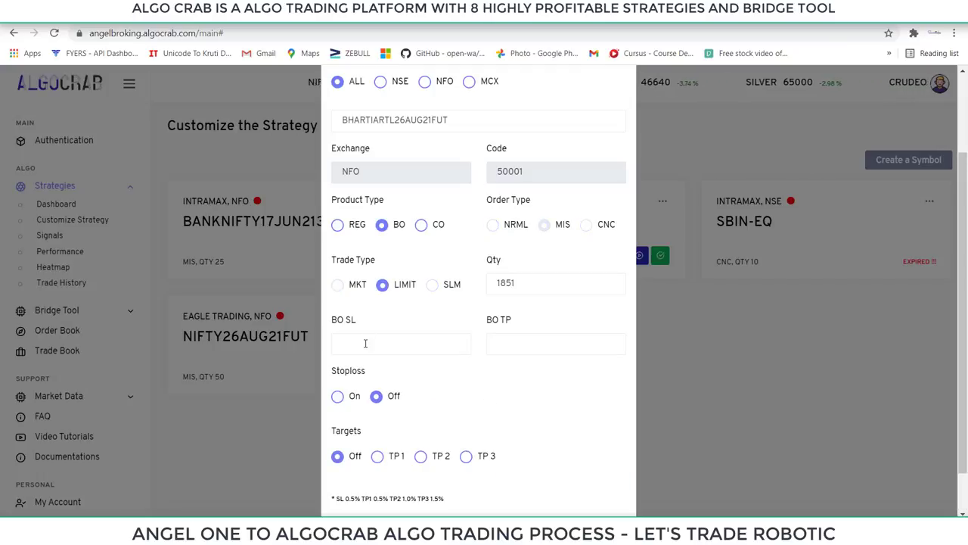
left_click(422, 224)
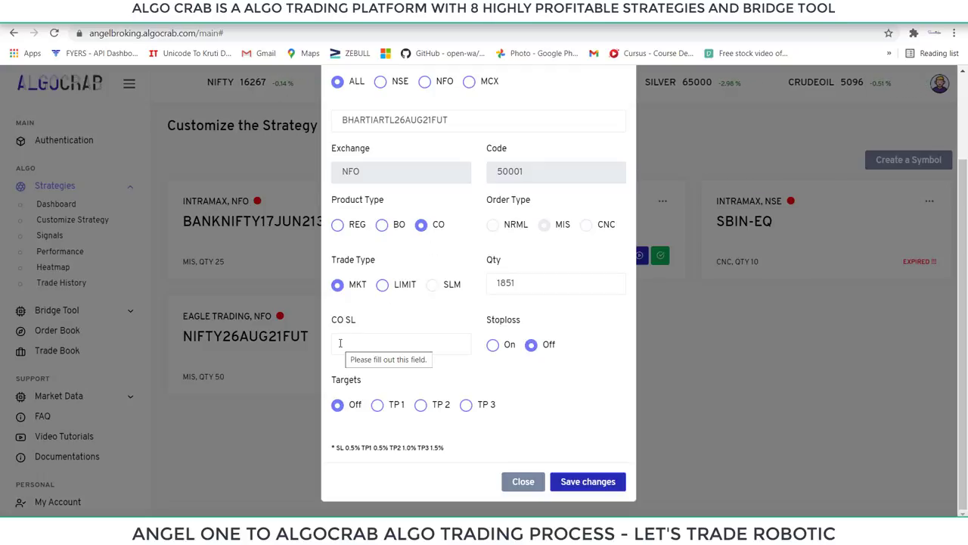
left_click(338, 225)
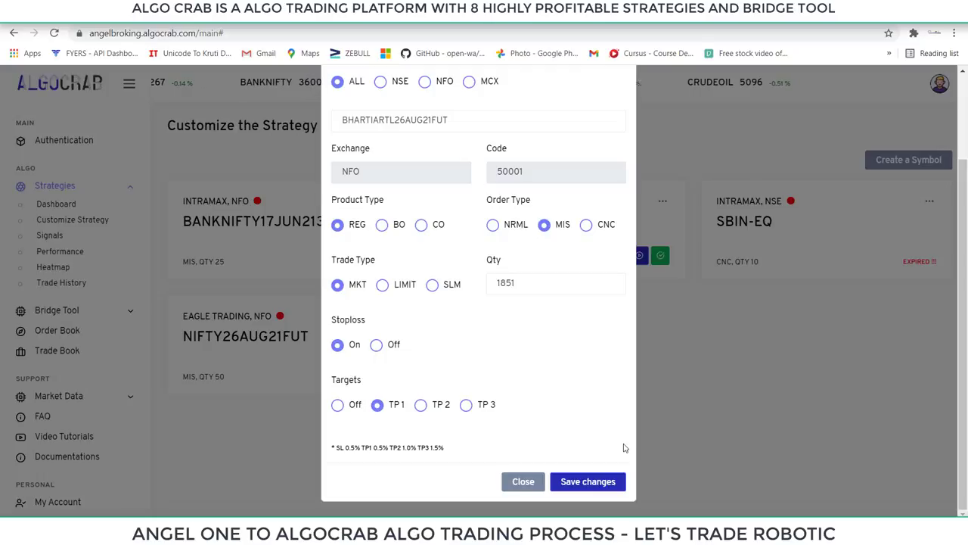
- Save the BHARTIARTL26AUG21FUT symbol and start algo trading for it
left_click(591, 482)
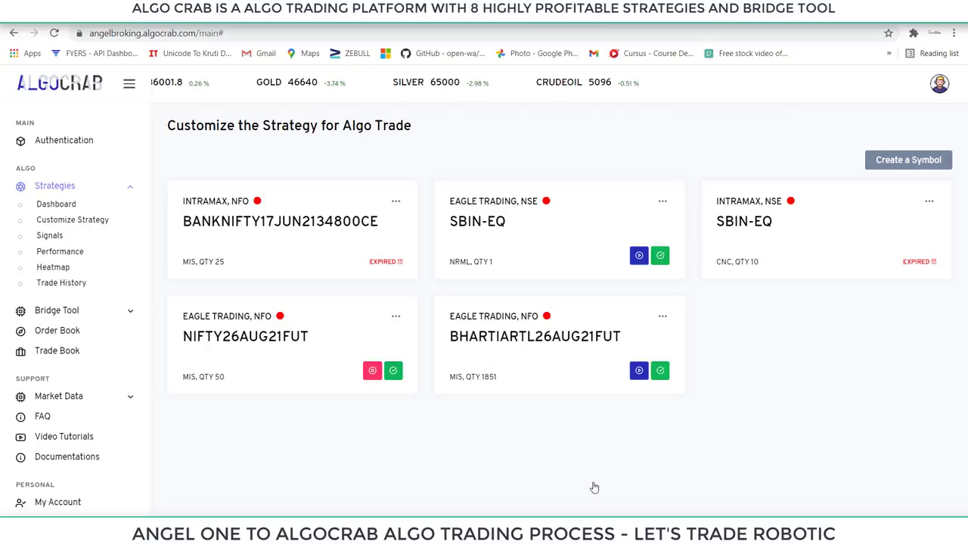
left_click(640, 371)
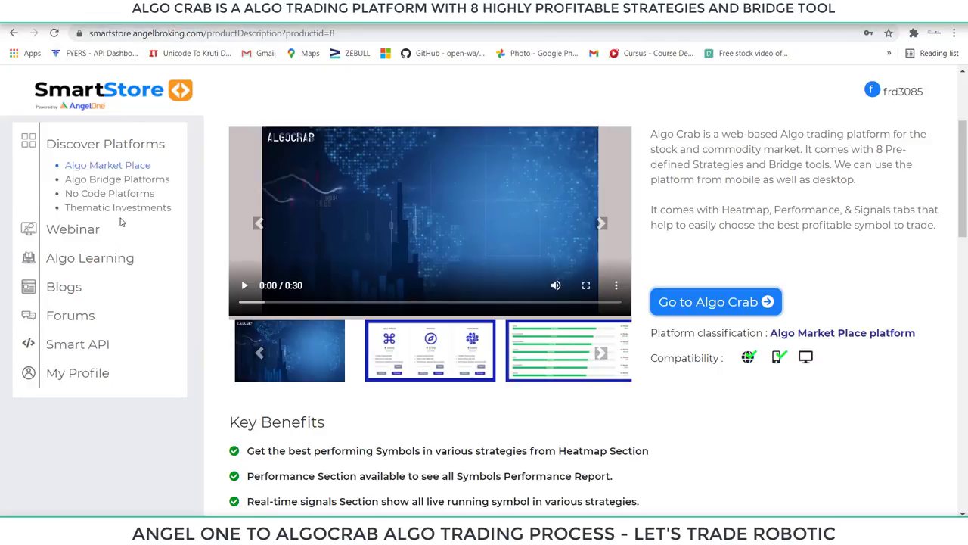
- View the AlgoCrab discussions in the SmartStore forums and return to the Algo Crab product page
left_click(72, 260)
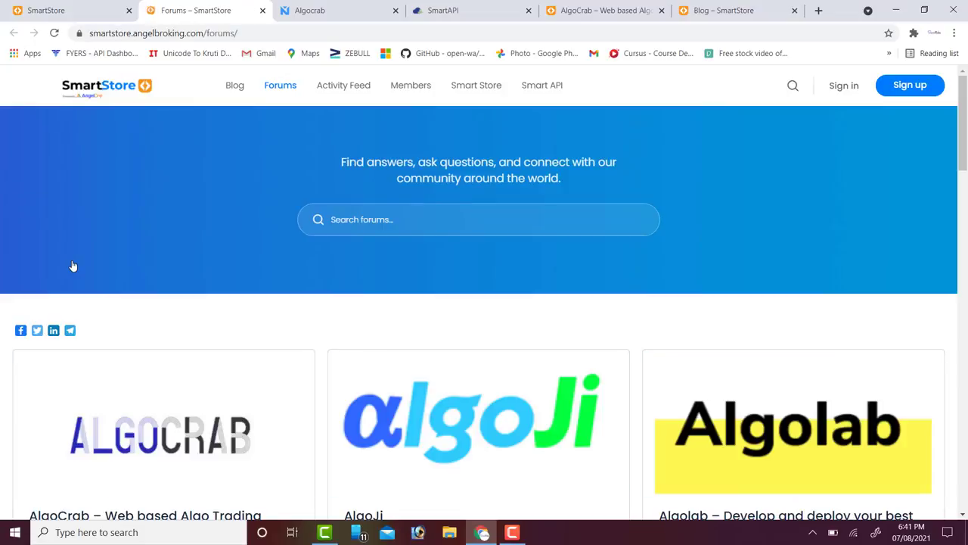
left_click(151, 404)
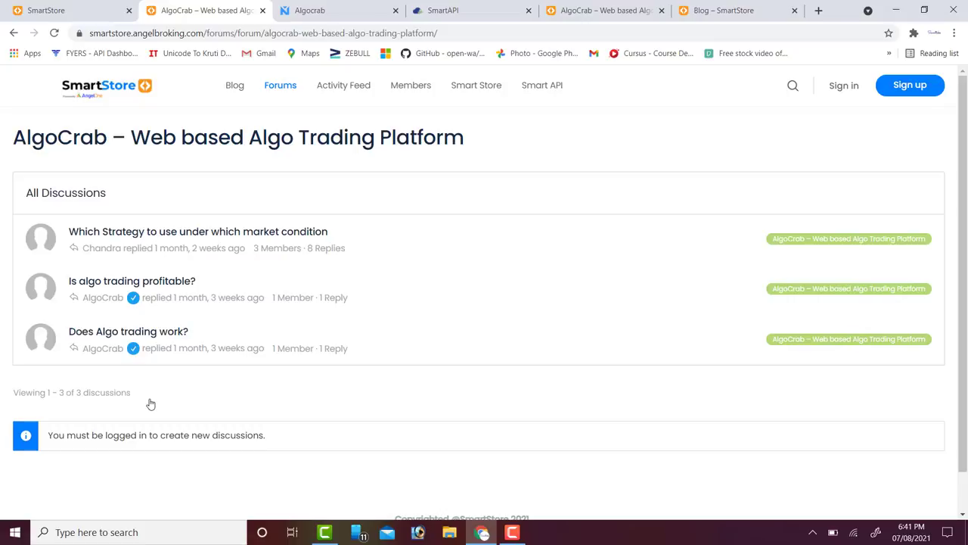
left_click(49, 10)
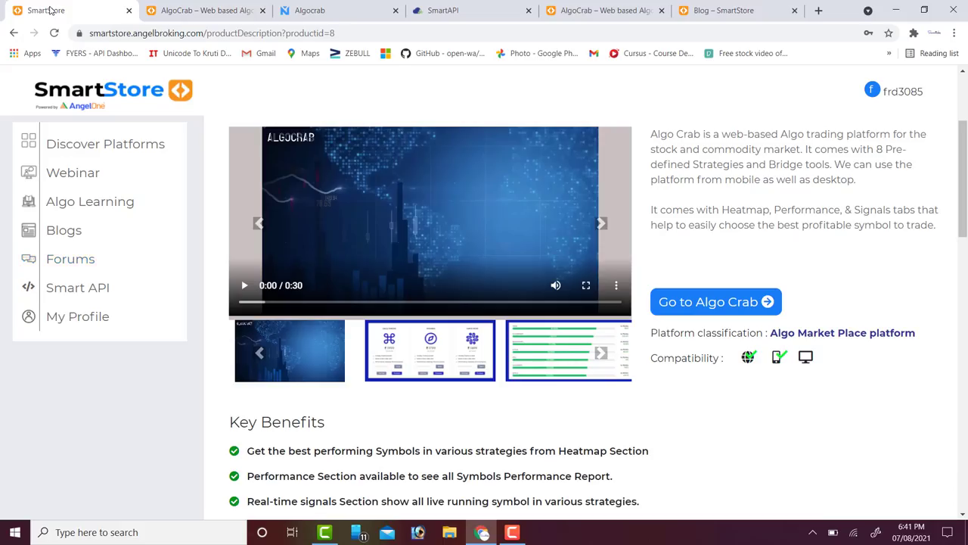